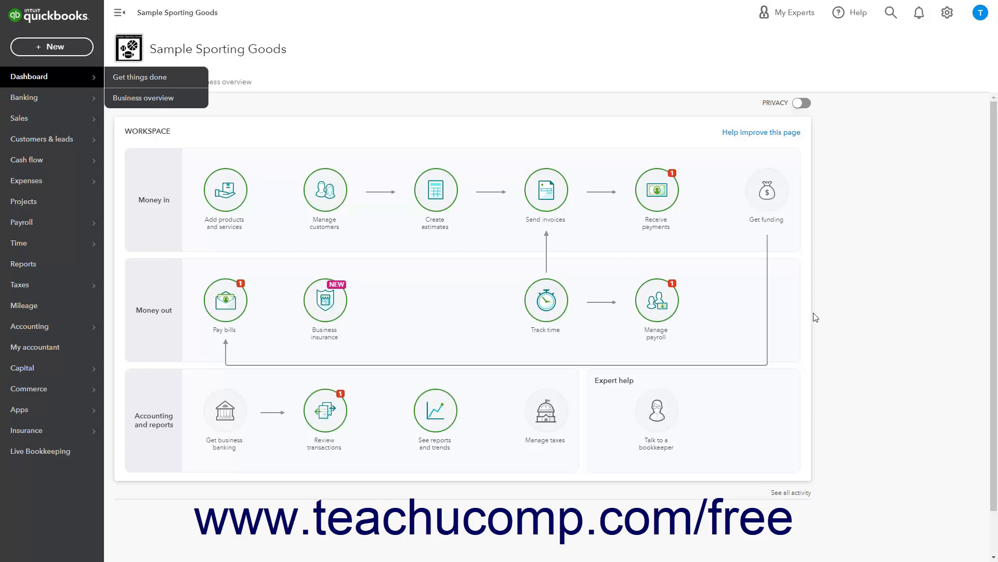
- Open the Sales tax page under Taxes and look through its list of tax returns
mouse_move(61, 292)
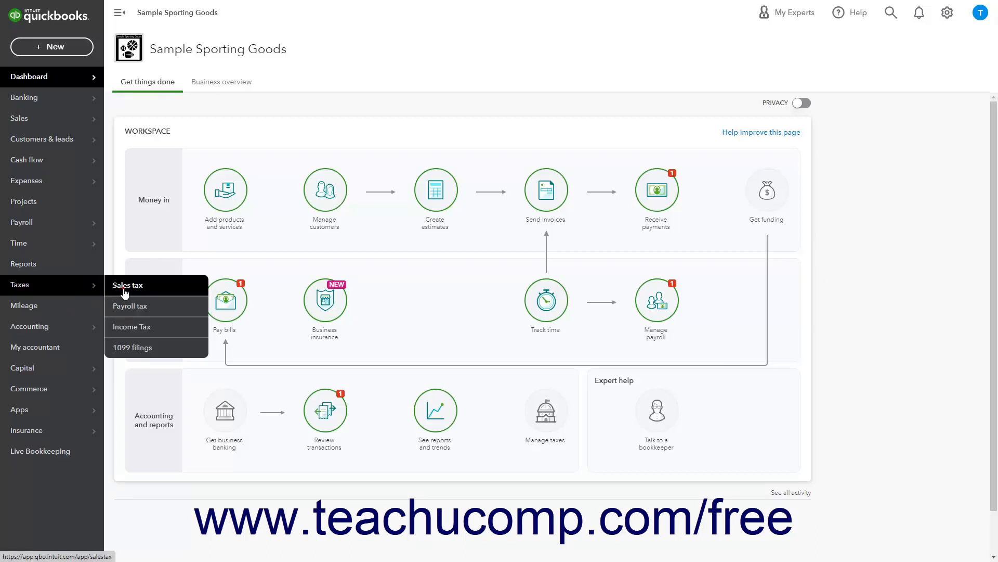
left_click(125, 293)
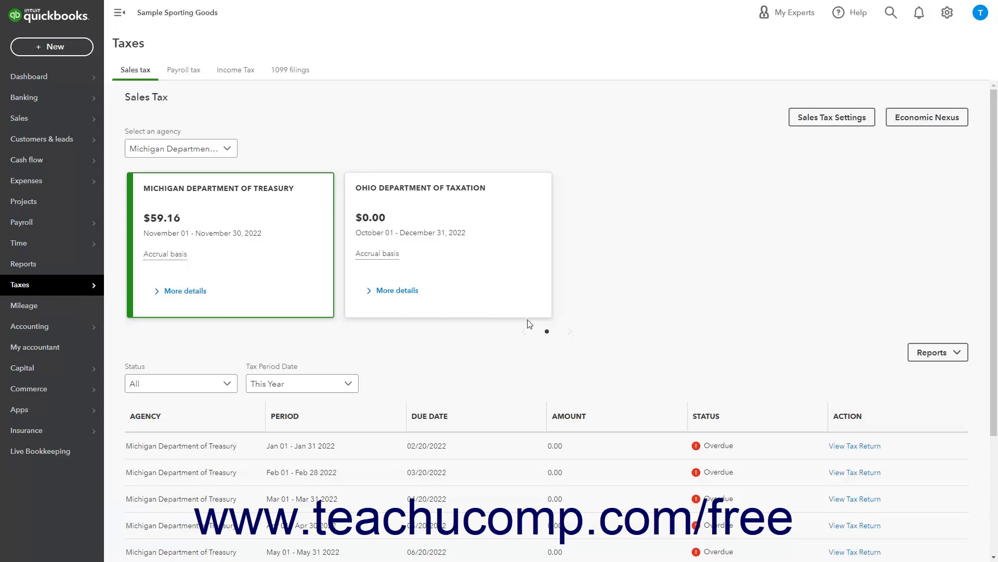
scroll(531, 323, "down", 3)
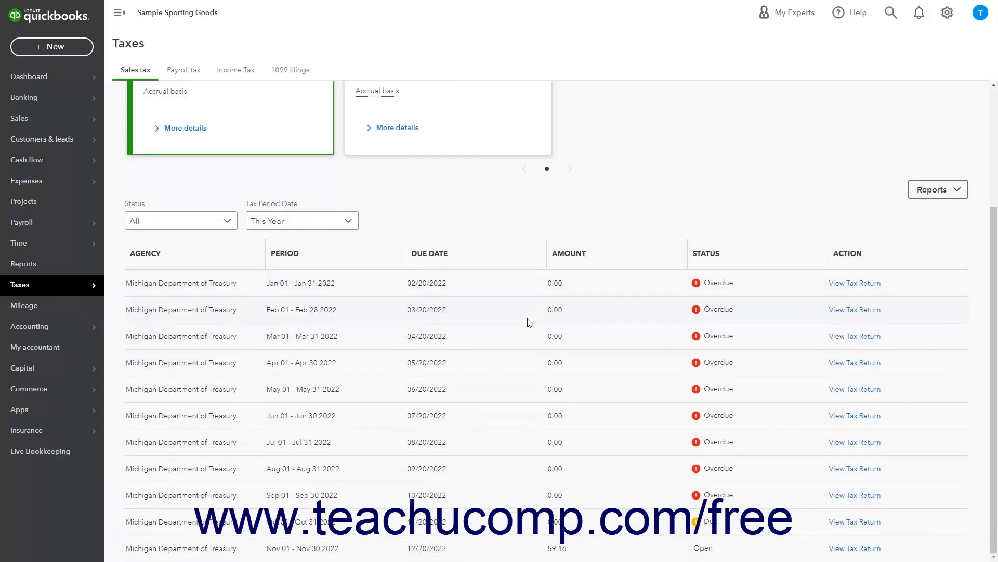
scroll(536, 321, "up", 3)
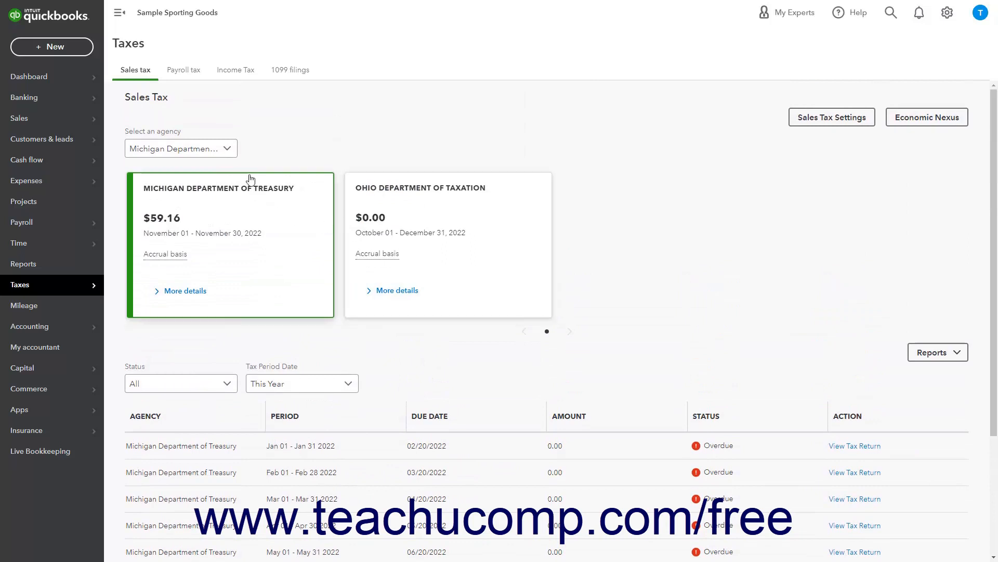
left_click(231, 151)
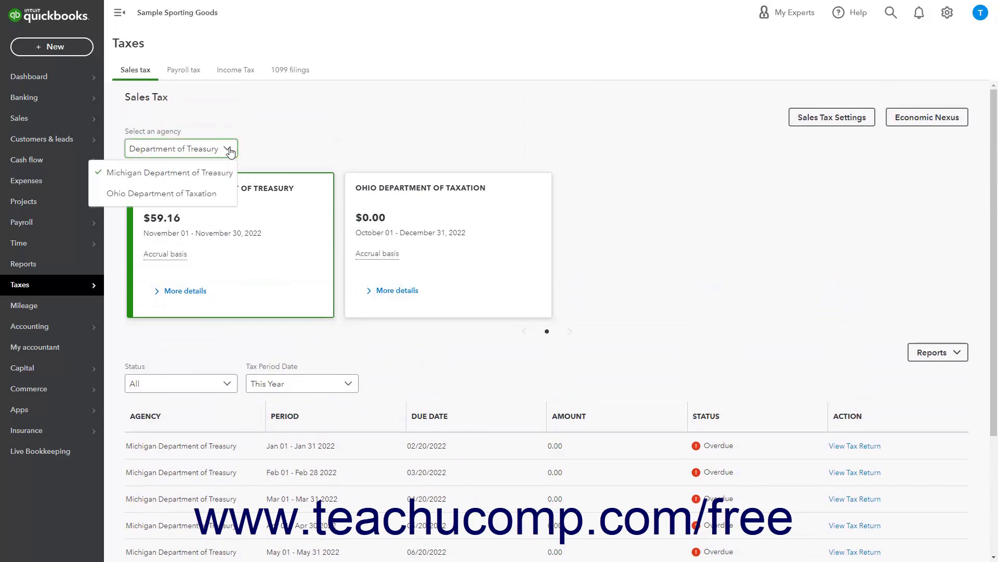
left_click(231, 151)
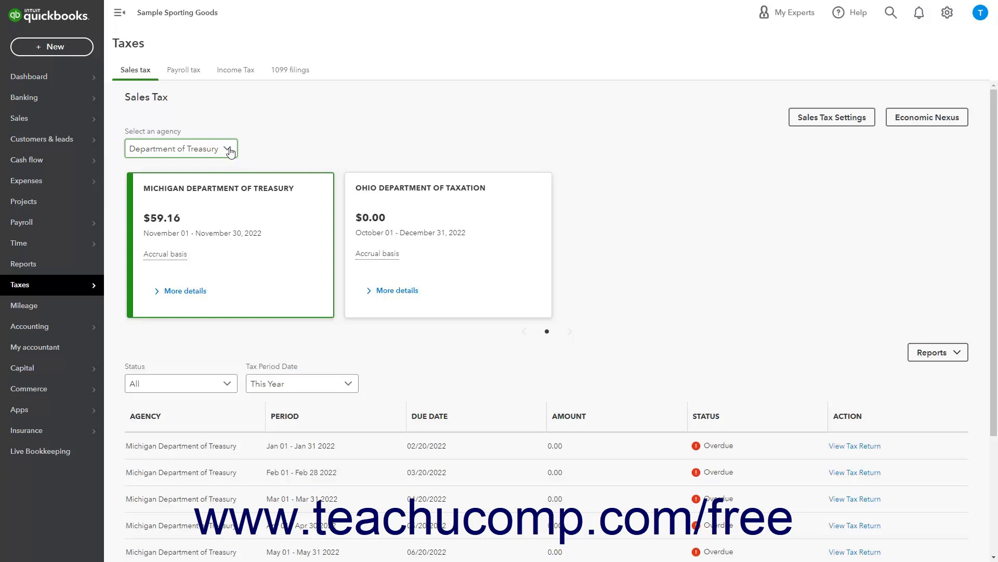
left_click(348, 385)
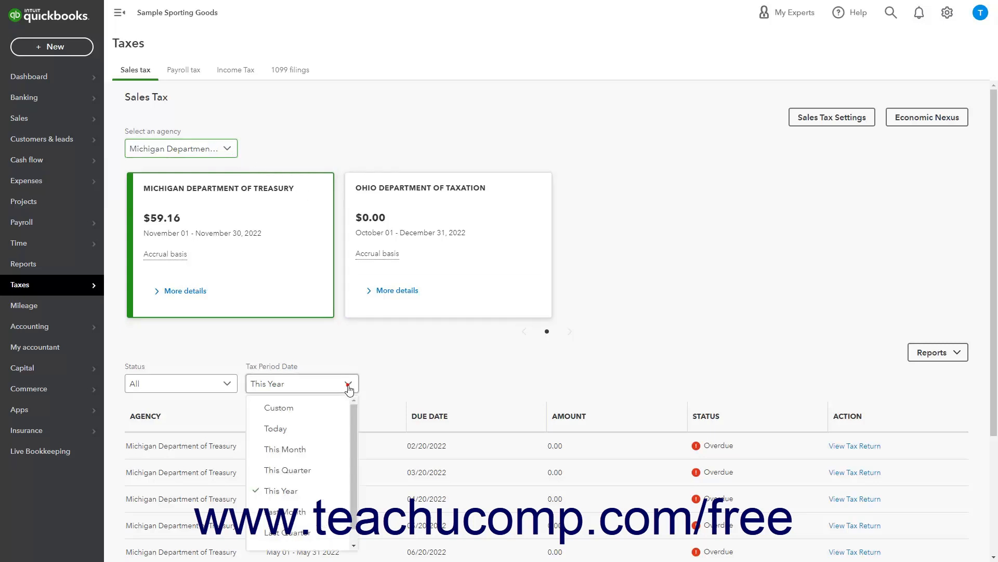
left_click(349, 388)
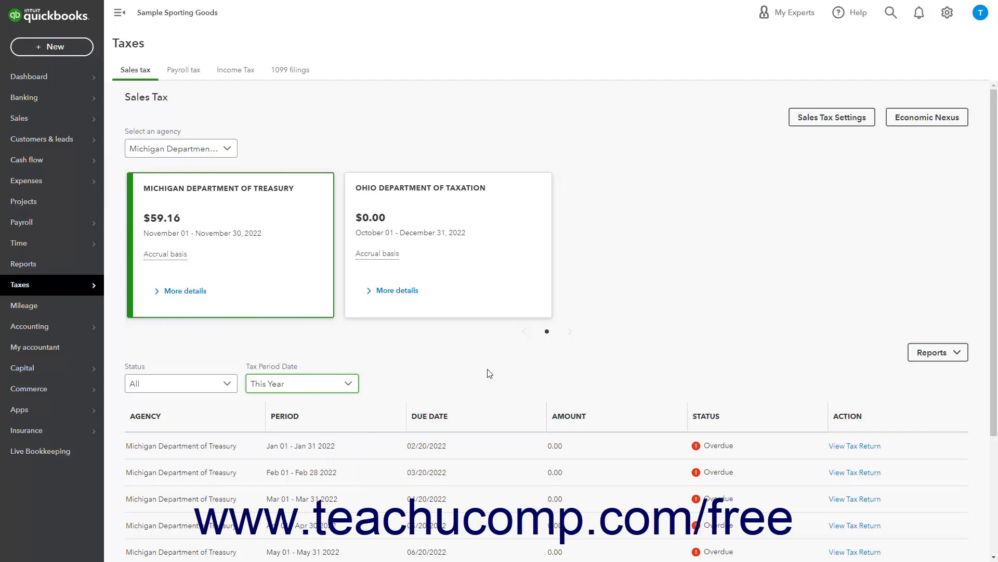
- Open the September 2022 tax return for the Michigan Department of Treasury and start a new adjustment
scroll(489, 373, "down", 3)
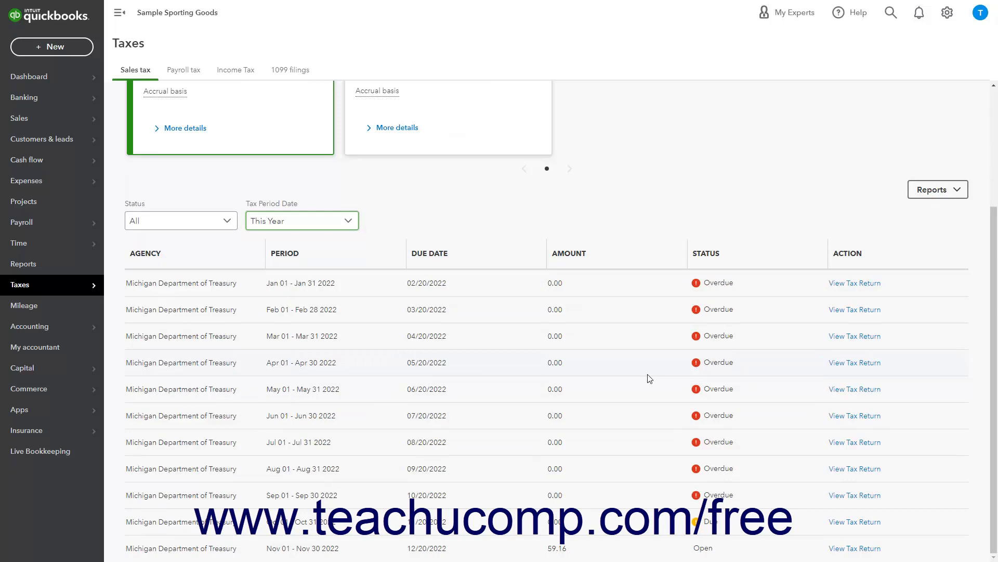
left_click(839, 500)
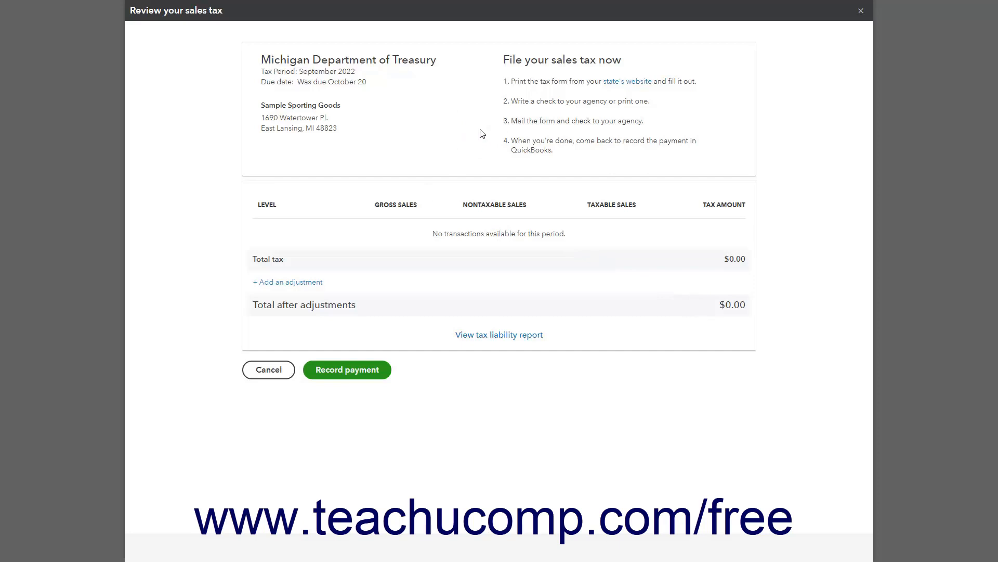
left_click(299, 284)
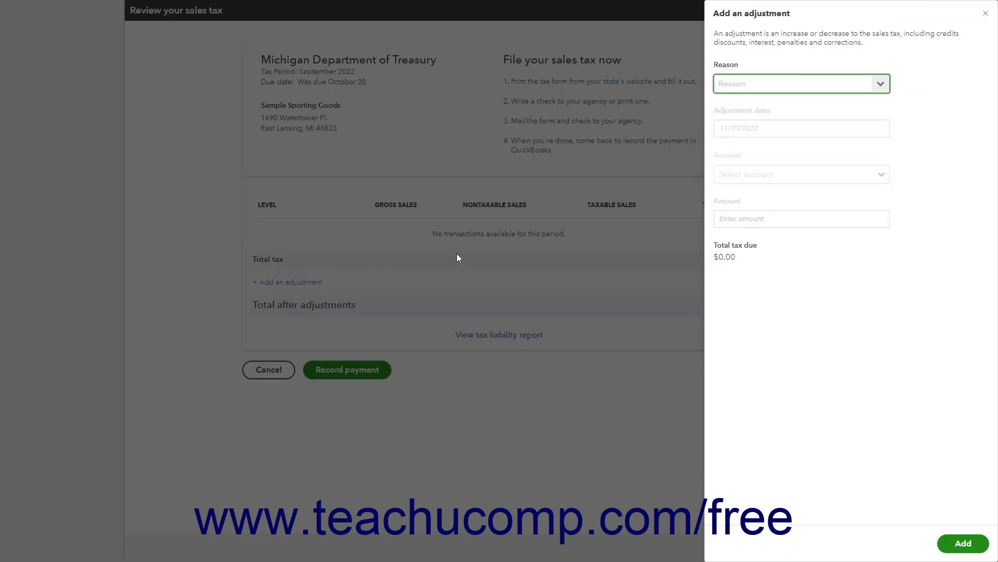
- Set the adjustment's reason to Other (penalties, interest, rounding errors) and its date to 10/20/2022
left_click(880, 83)
left_click(846, 156)
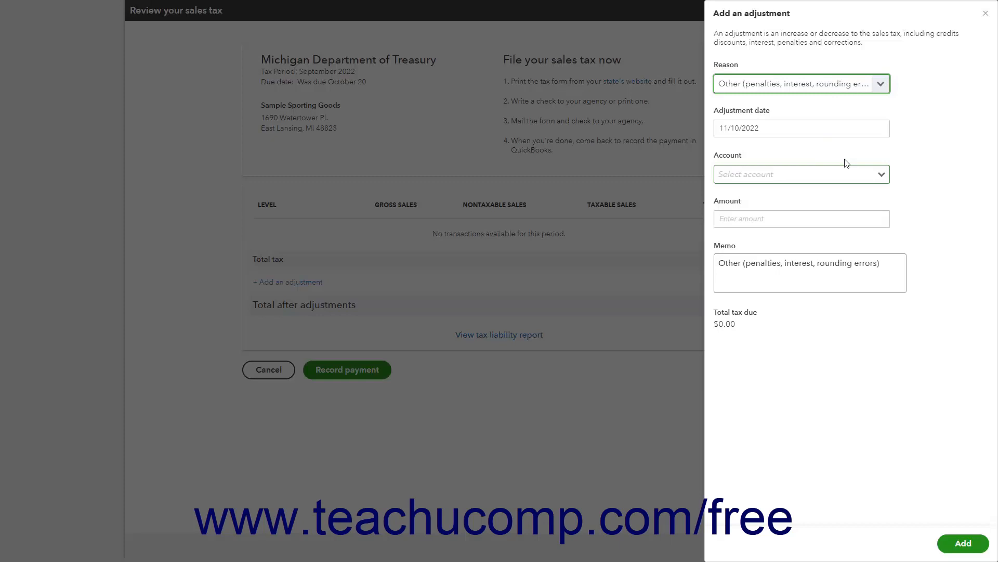
left_click(847, 128)
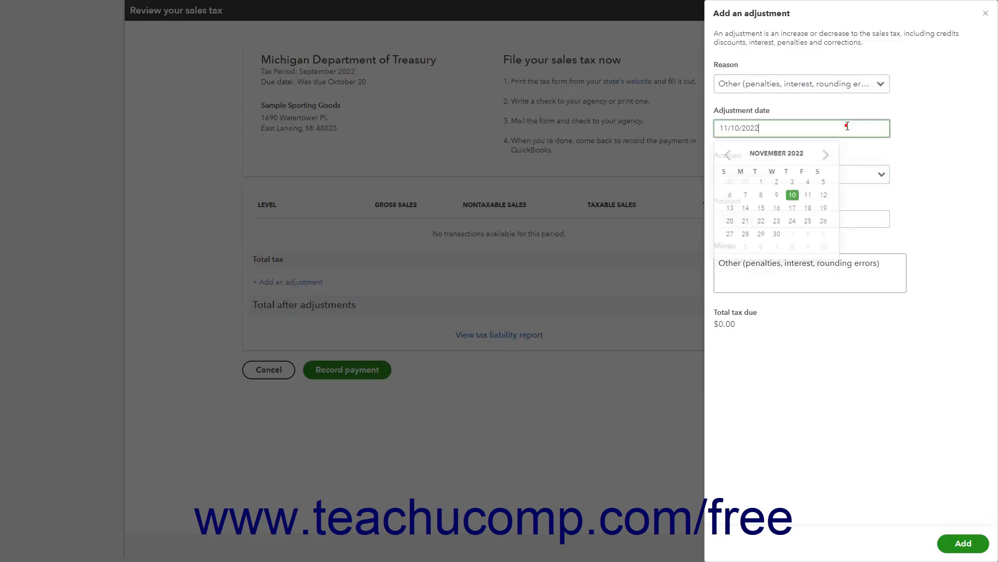
left_click(728, 155)
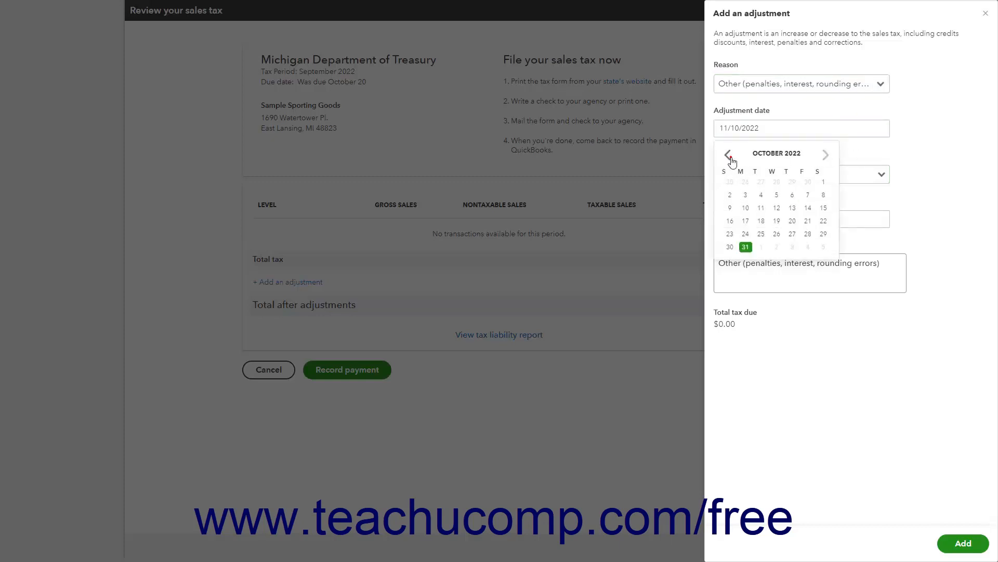
left_click(793, 222)
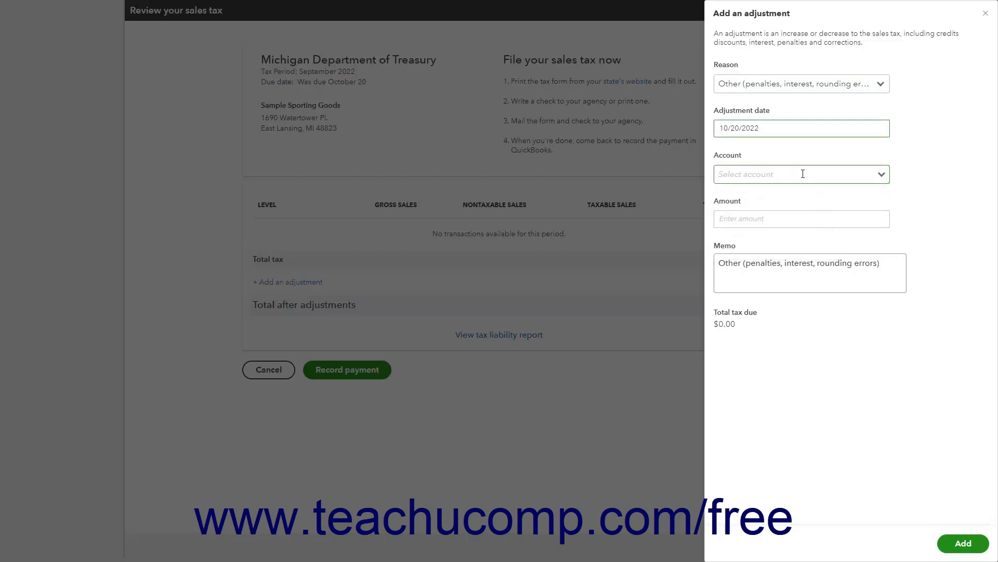
- Assign the adjustment to the Penalties & Settlements account with an amount of 10.00 and add it to the return
left_click(803, 173)
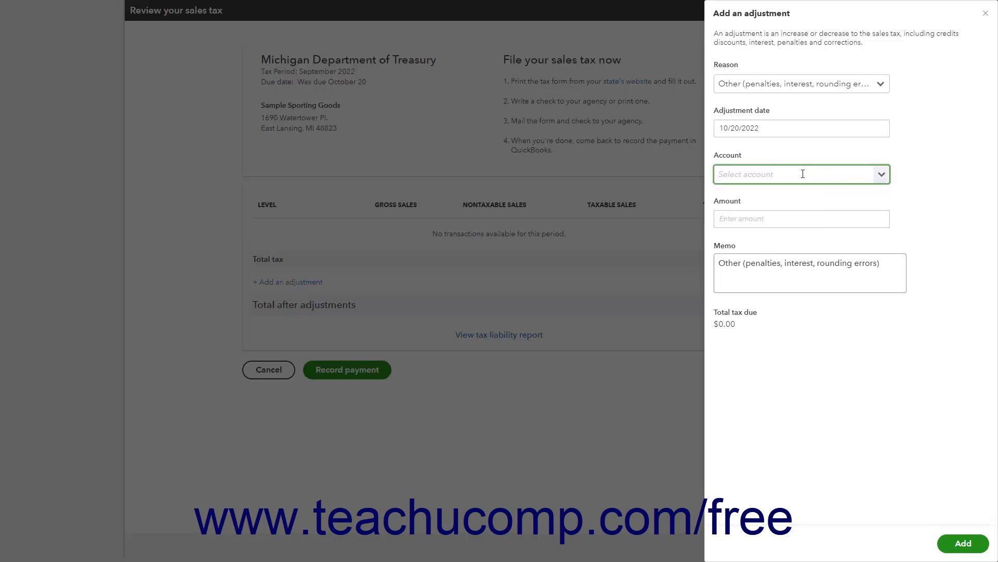
type("pena")
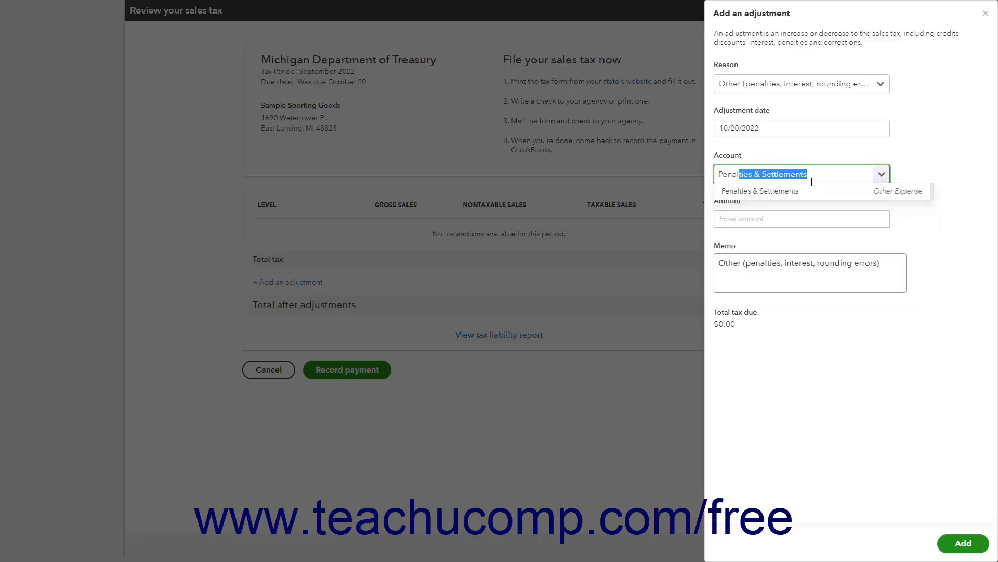
left_click(803, 190)
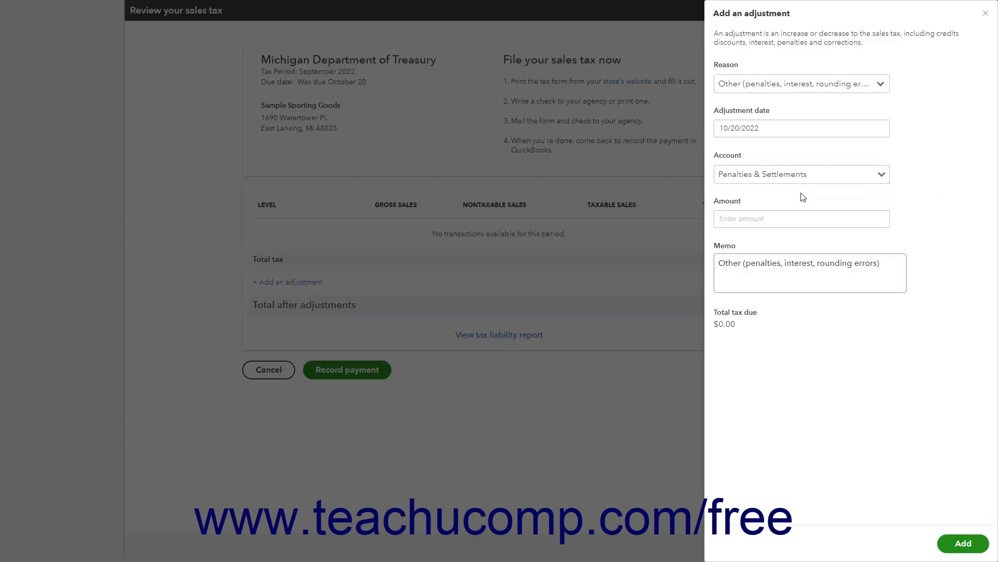
left_click(787, 219)
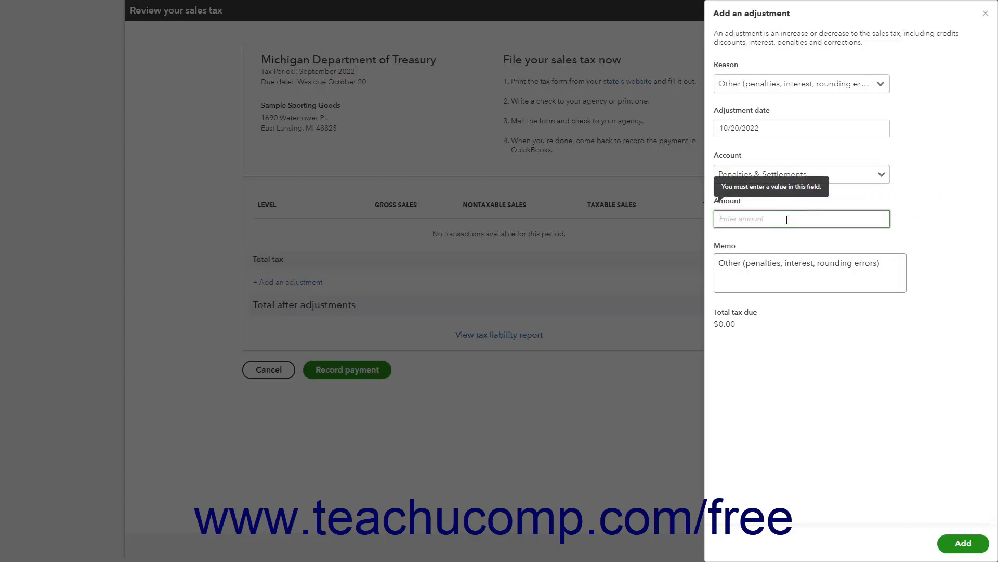
type("10.00")
left_click(956, 544)
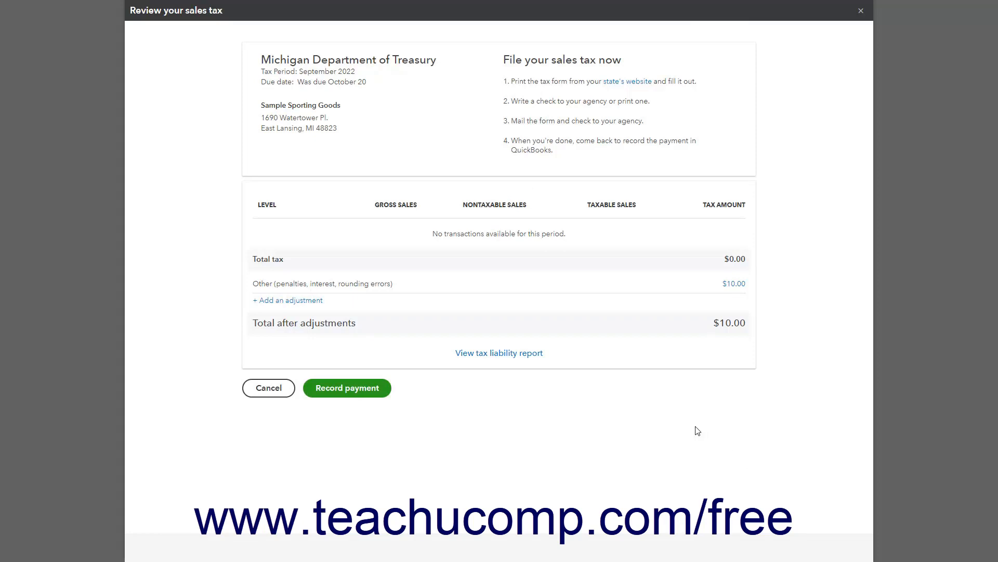
- Record the September return's sales tax payment with payment date 11/10/2022 from the Checking bank account
left_click(379, 391)
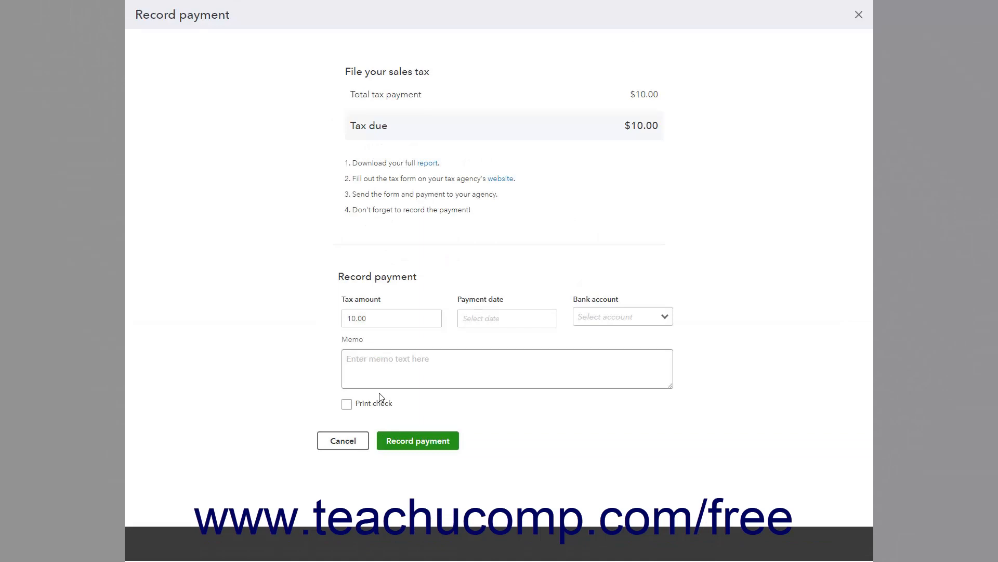
left_click(326, 196)
left_click(381, 317)
left_click(541, 317)
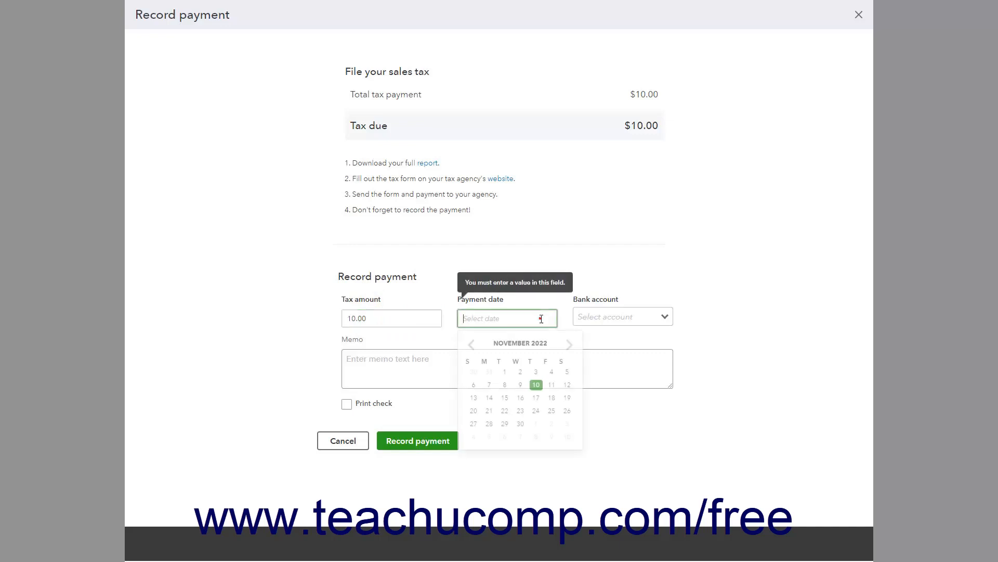
left_click(536, 386)
left_click(608, 351)
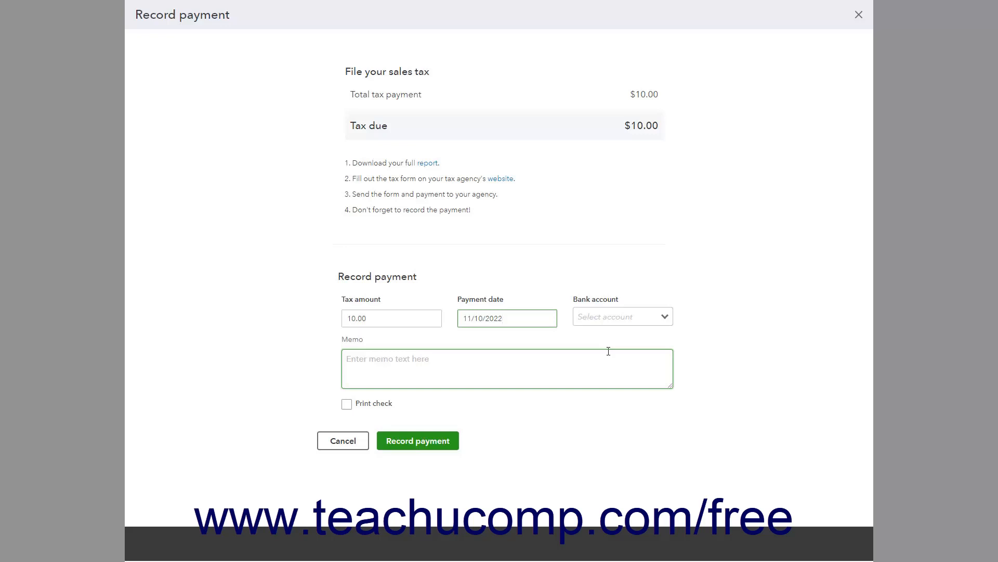
left_click(664, 317)
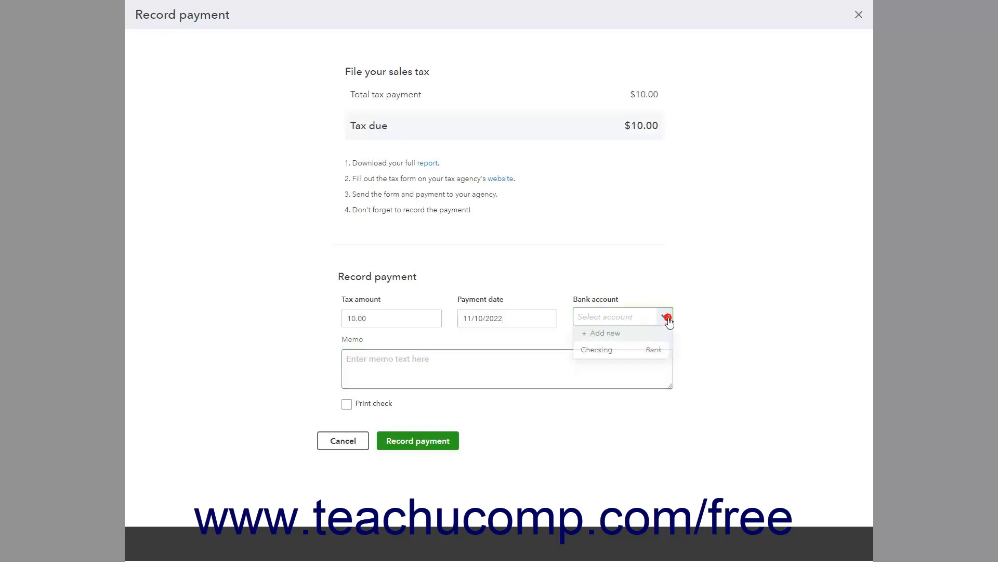
left_click(642, 350)
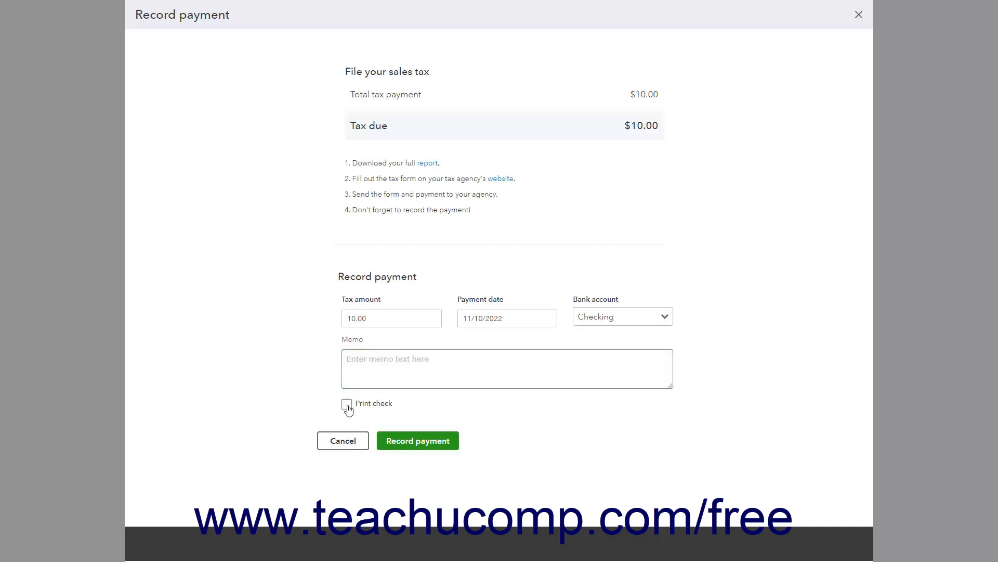
left_click(412, 442)
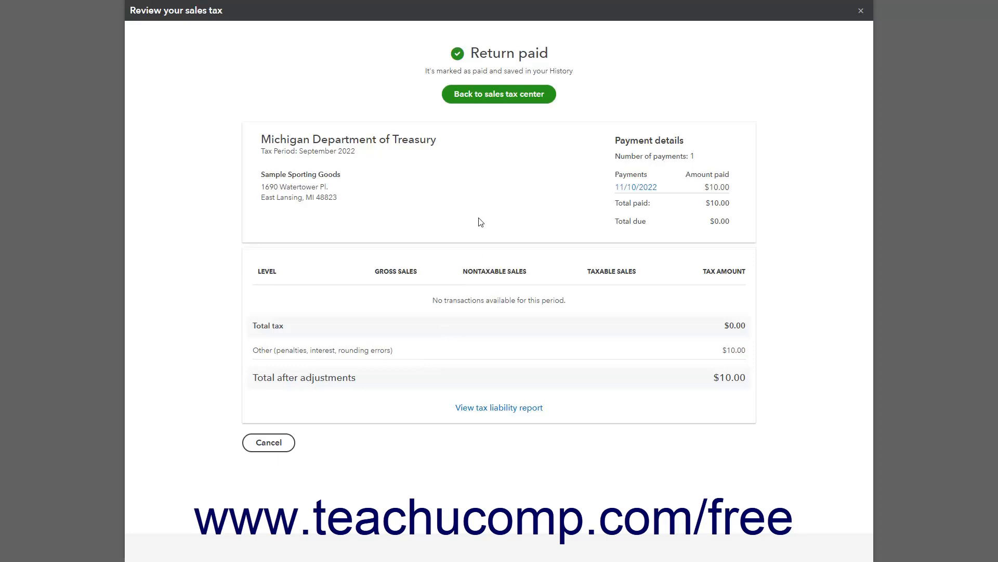
- Go back to the sales tax center, review the September 2022 return with its payment details, and return to the center
left_click(507, 106)
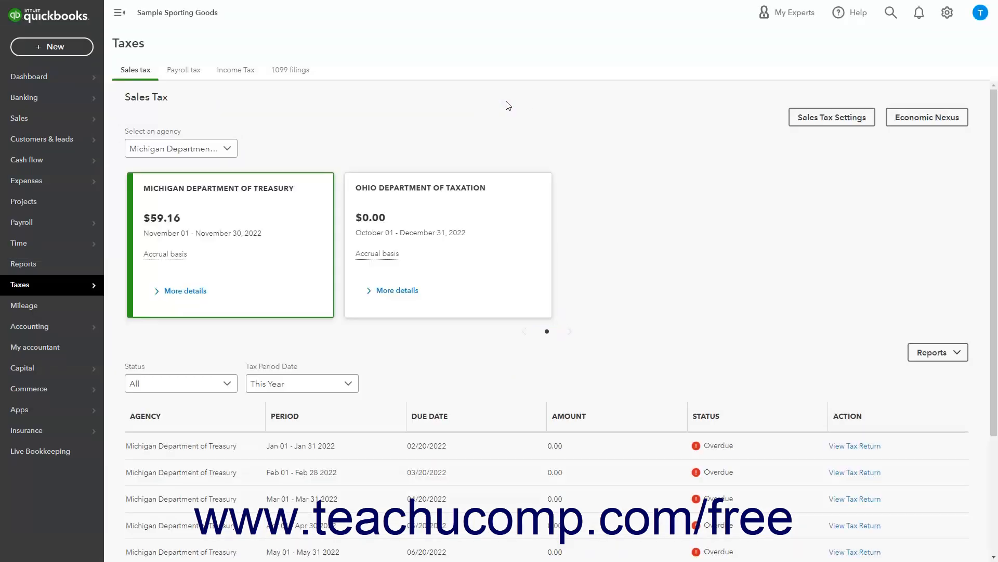
scroll(700, 247, "down", 3)
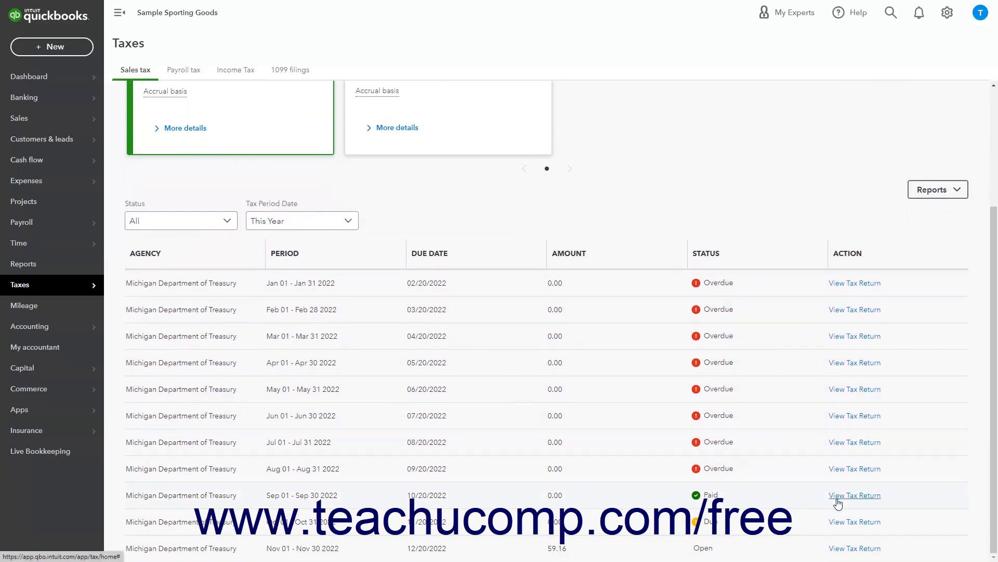
left_click(838, 501)
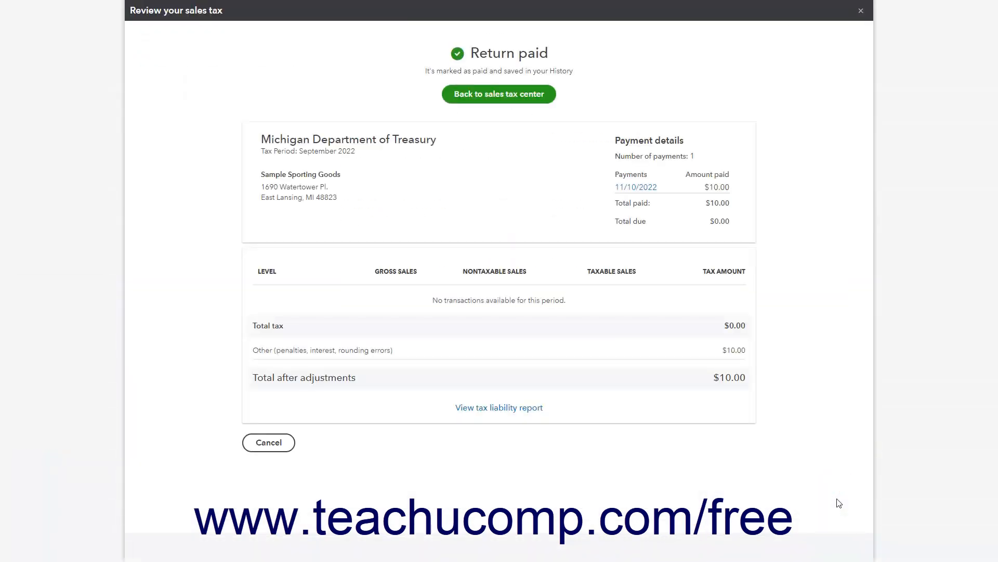
left_click(524, 103)
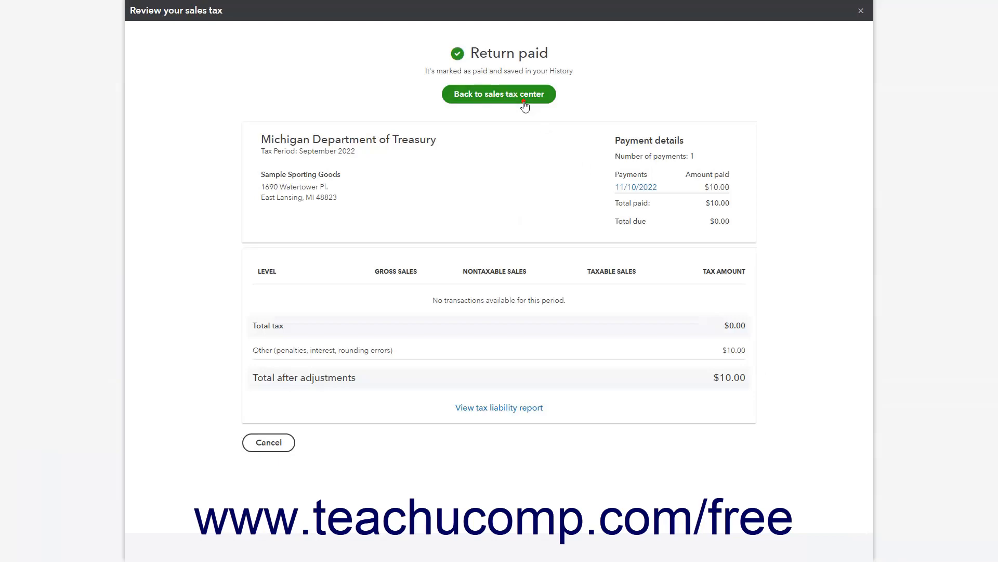